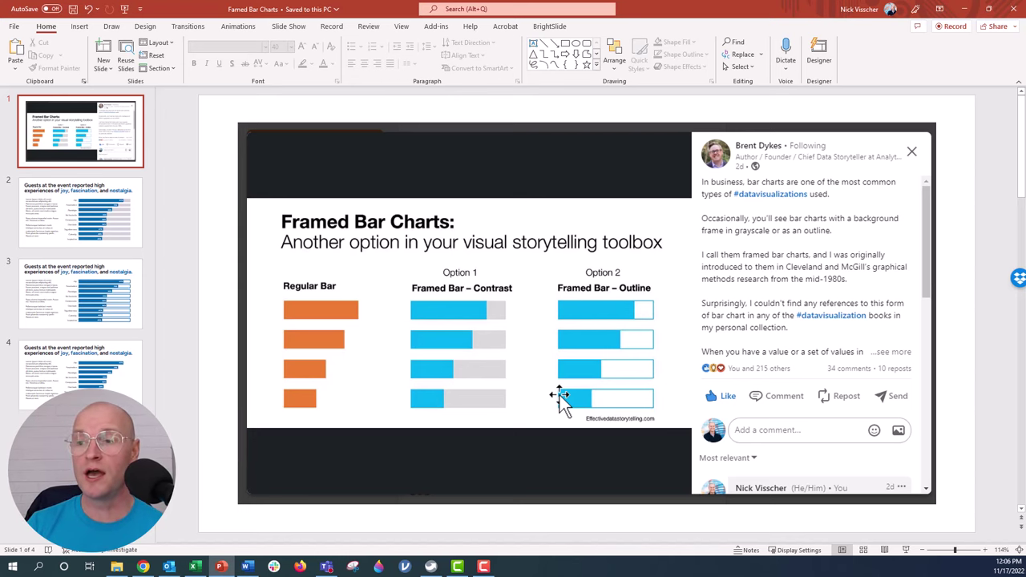
Review slides 2 and 3, then go to slide 4 and select its unframed bar chart
left_click(134, 248)
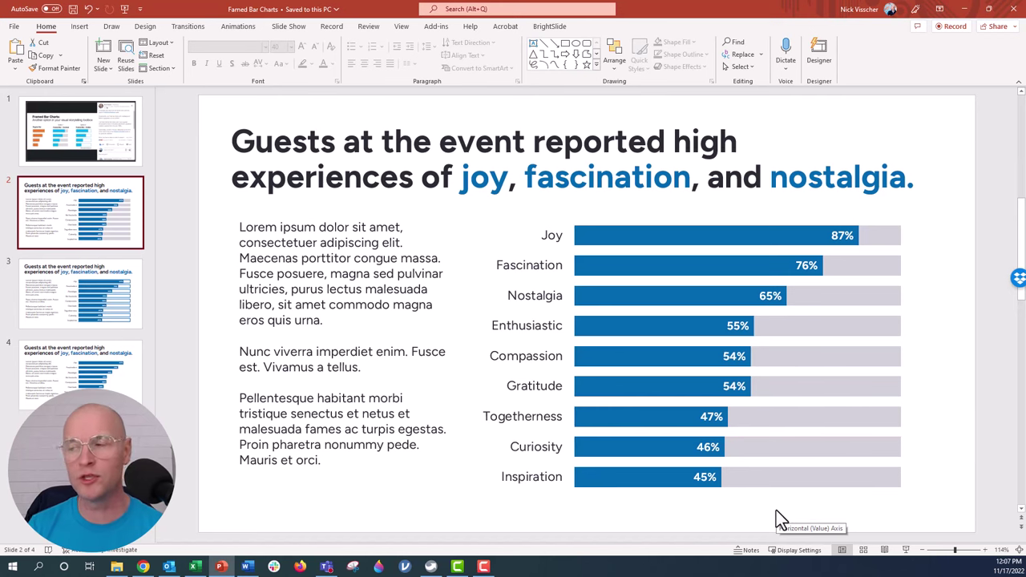
left_click(144, 325)
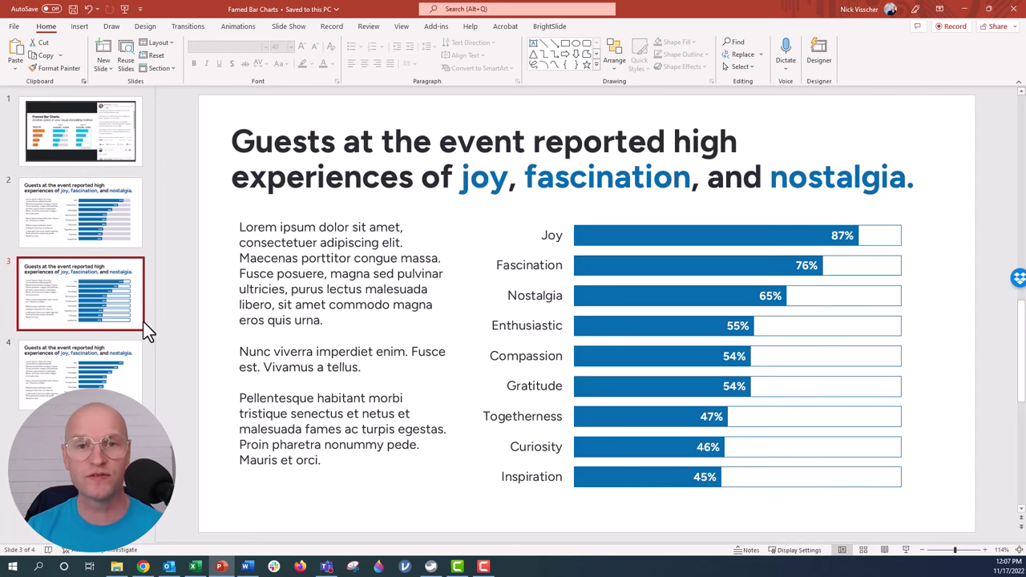
left_click(121, 371)
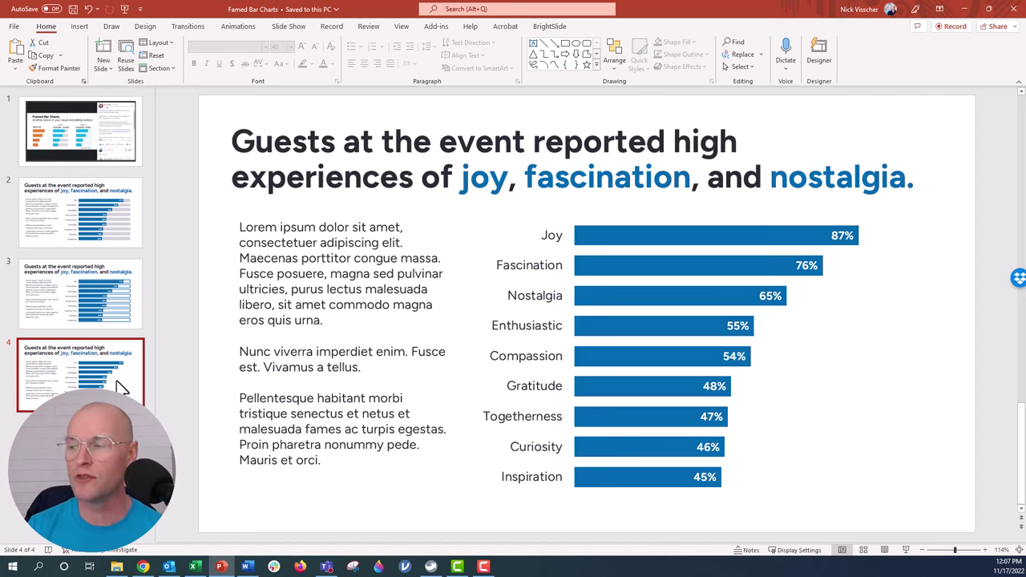
left_click(579, 244)
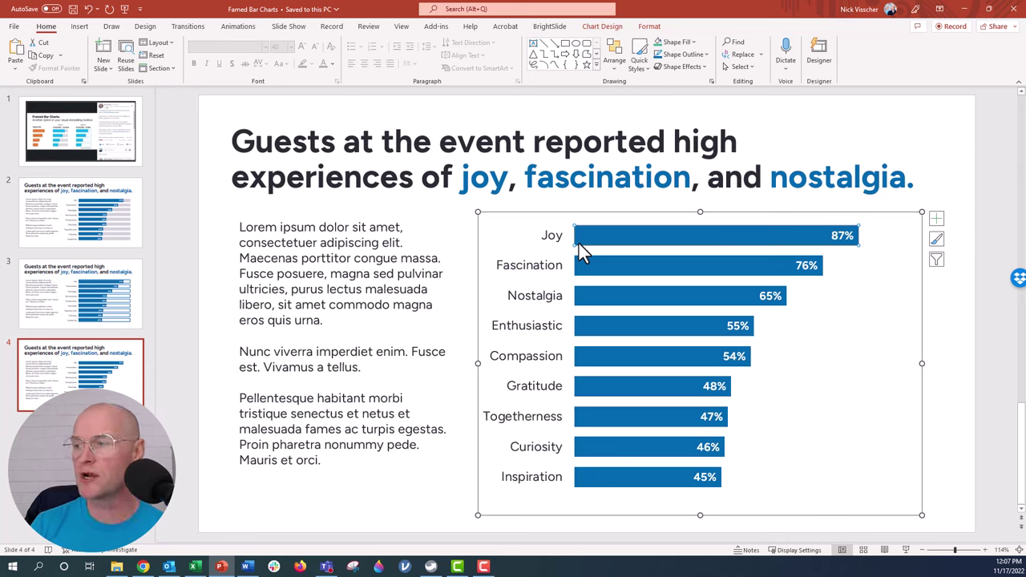
Confirm the slide 4 chart type stays Clustered Bar via Change Chart Type
left_click(557, 212)
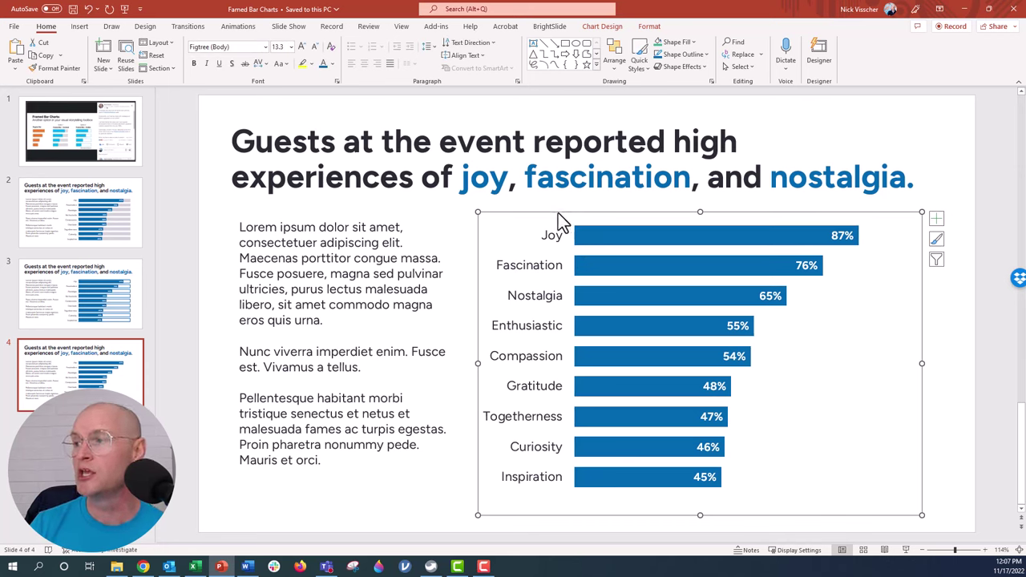
left_click(593, 28)
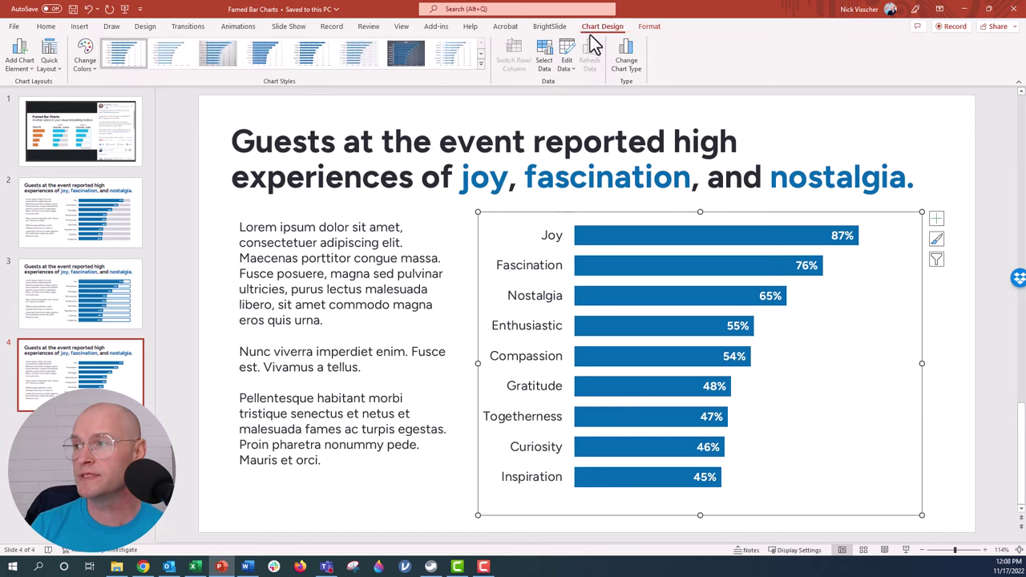
left_click(621, 72)
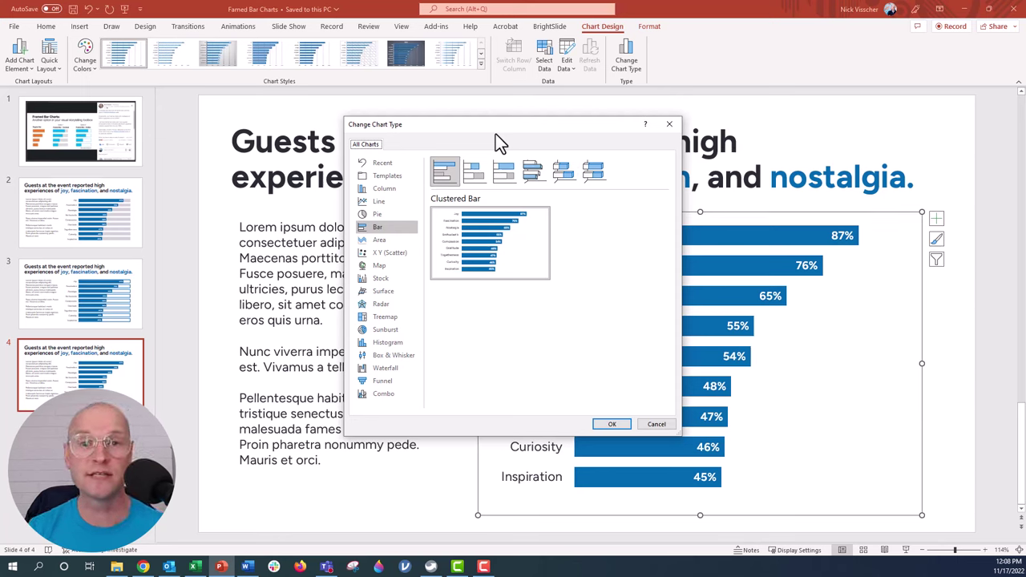
left_click(613, 425)
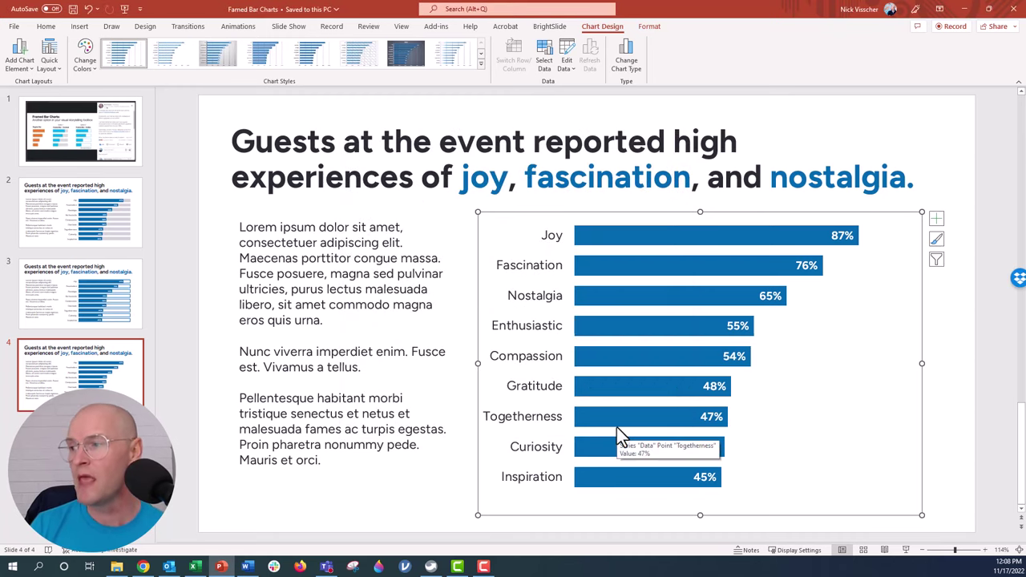
right_click(581, 236)
Open the chart's data sheet and enlarge it to show all nine emotion rows
left_click(595, 313)
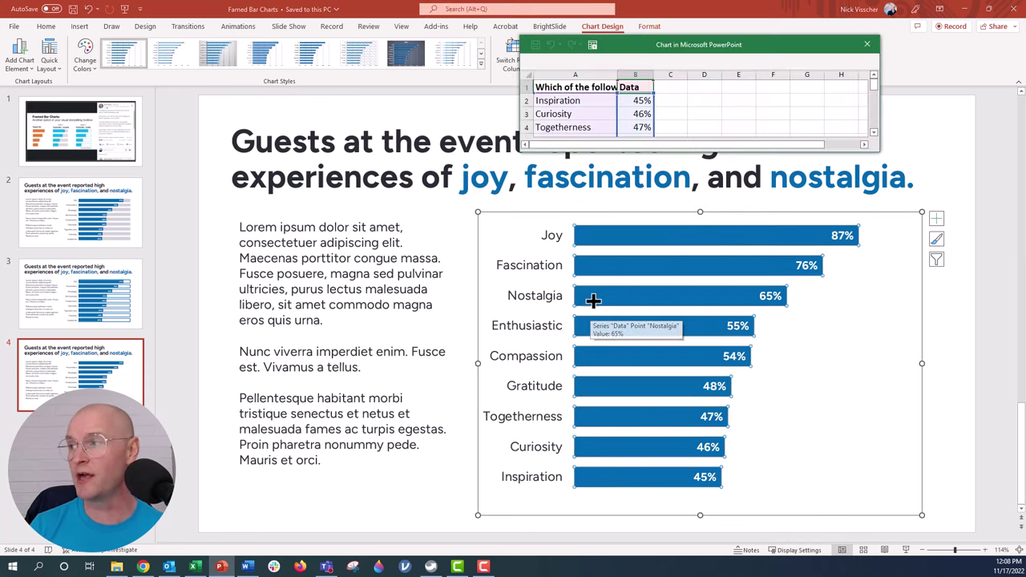
left_click_drag(642, 57, 228, 74)
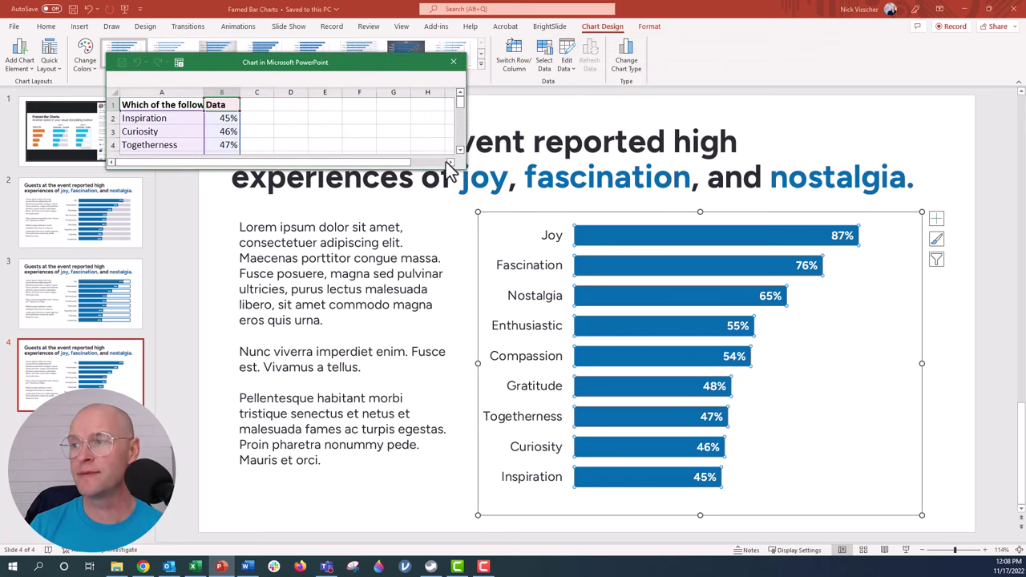
left_click_drag(462, 169, 463, 357)
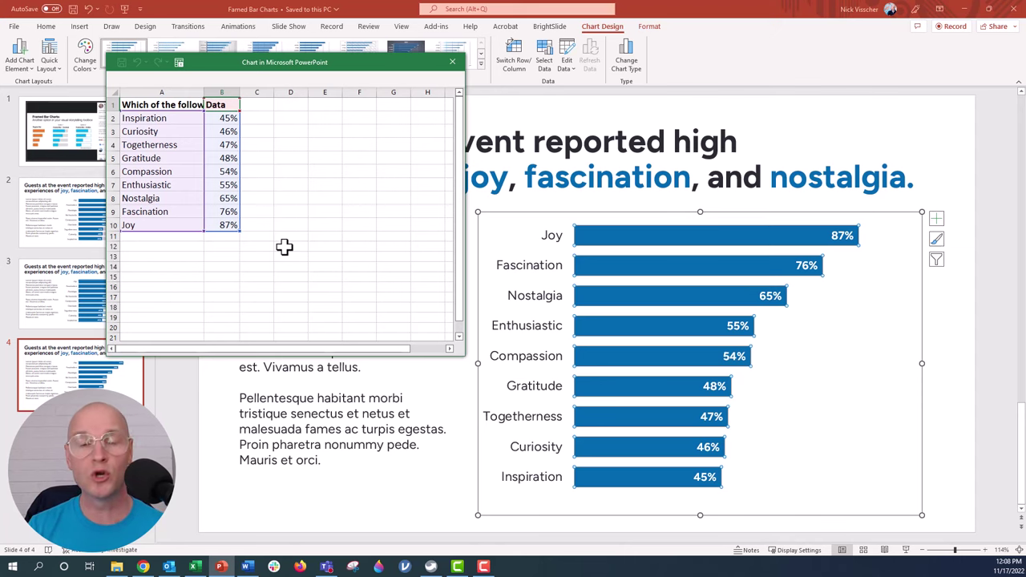
Add a 'Frame Series' header in cell C1 of the chart data
left_click(257, 103)
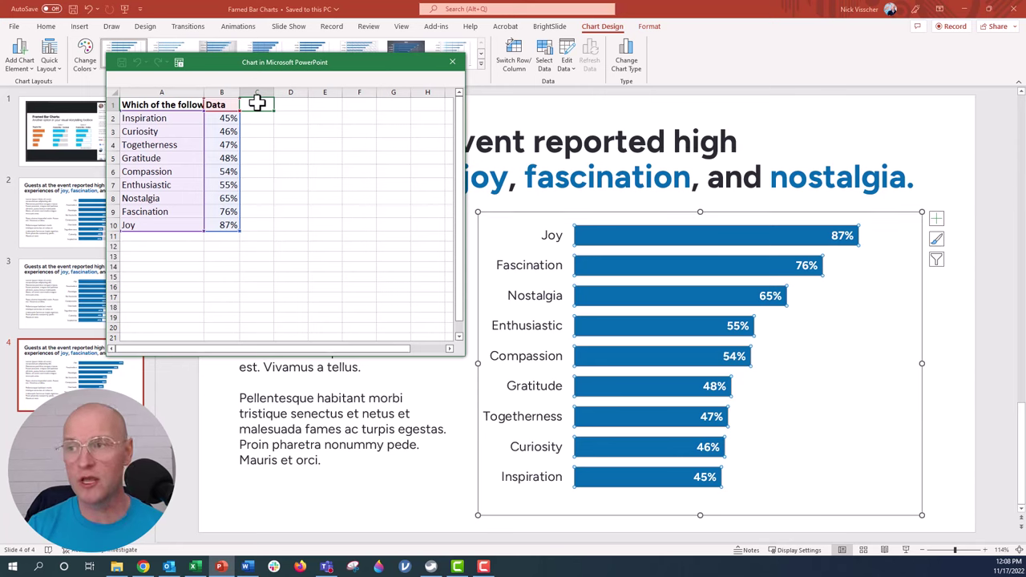
type("Frame")
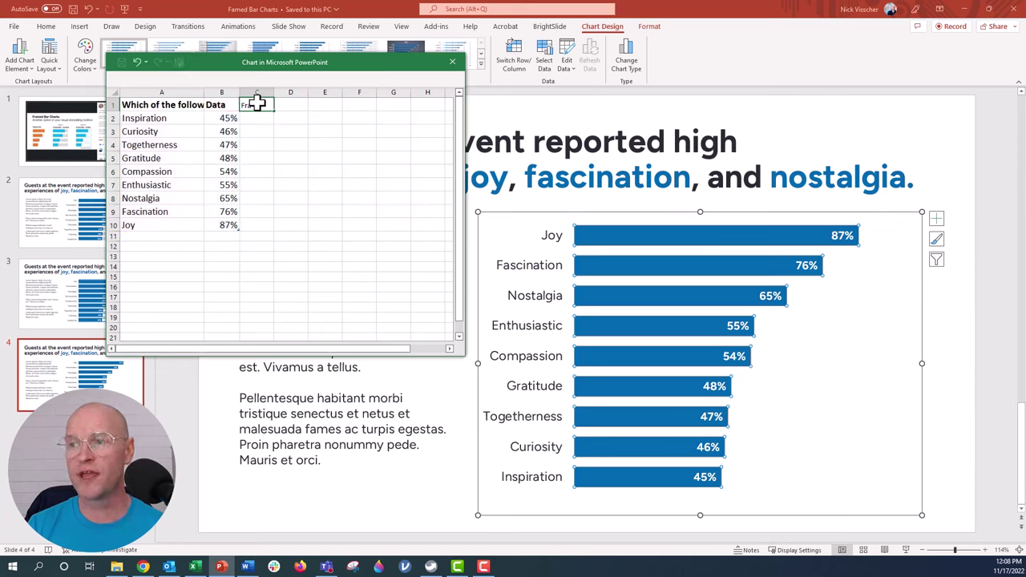
type(" Series")
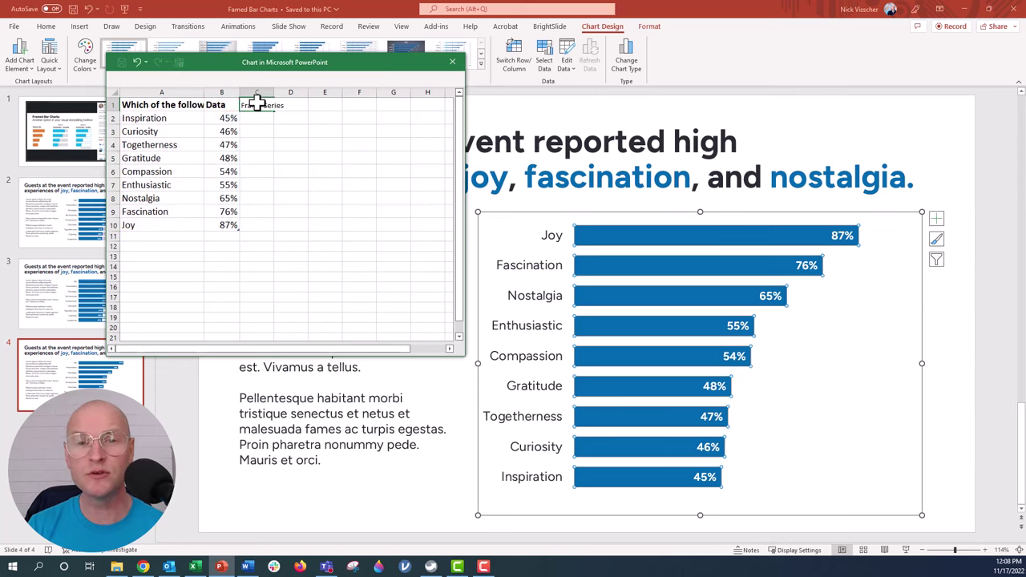
key("Return")
left_click(257, 102)
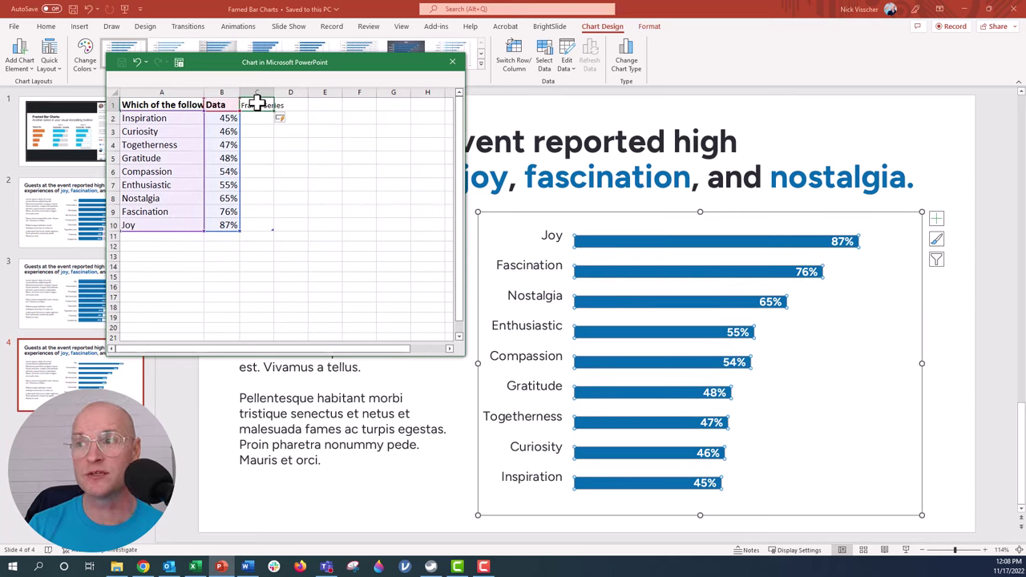
Fill column C with 100% for every category and close the data sheet
left_click(255, 117)
type("100%")
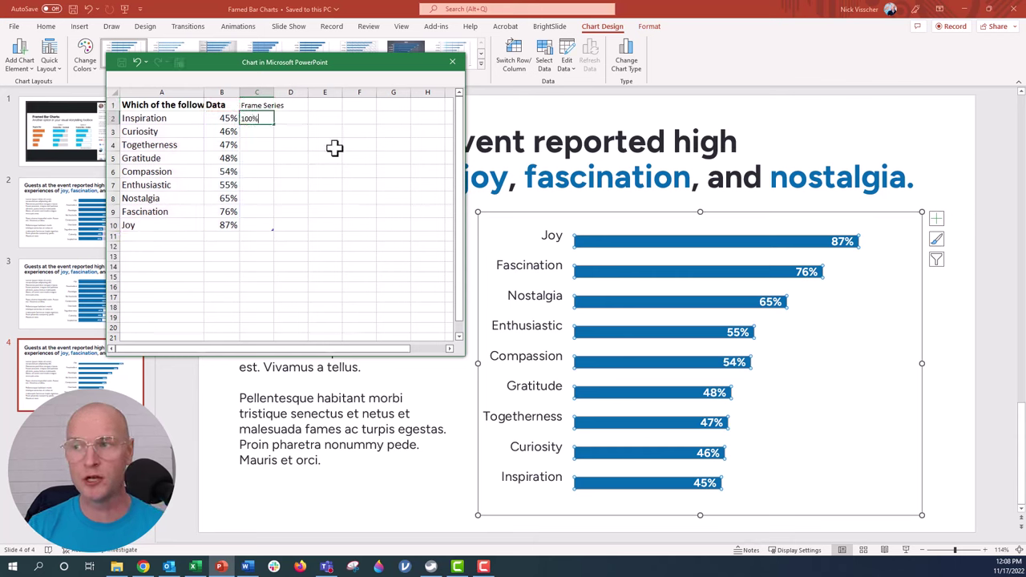
key("Return")
type("100%")
key("Return")
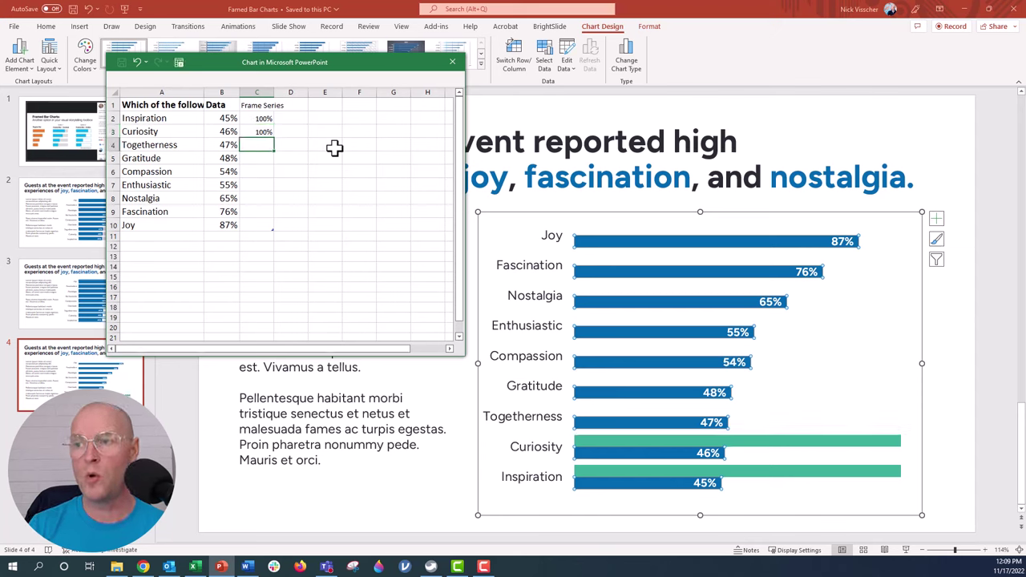
left_click_drag(266, 130, 259, 122)
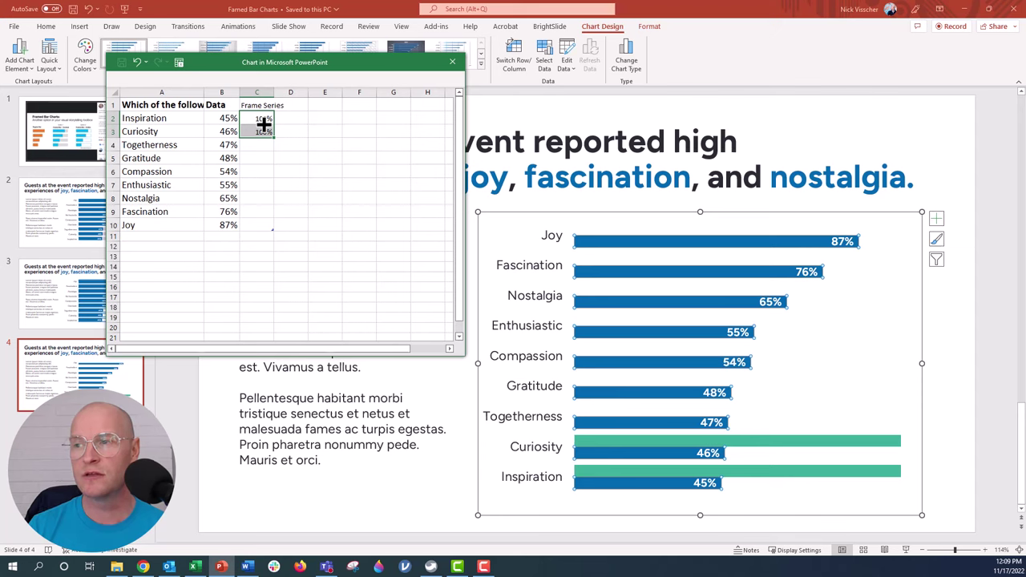
left_click_drag(275, 137, 278, 228)
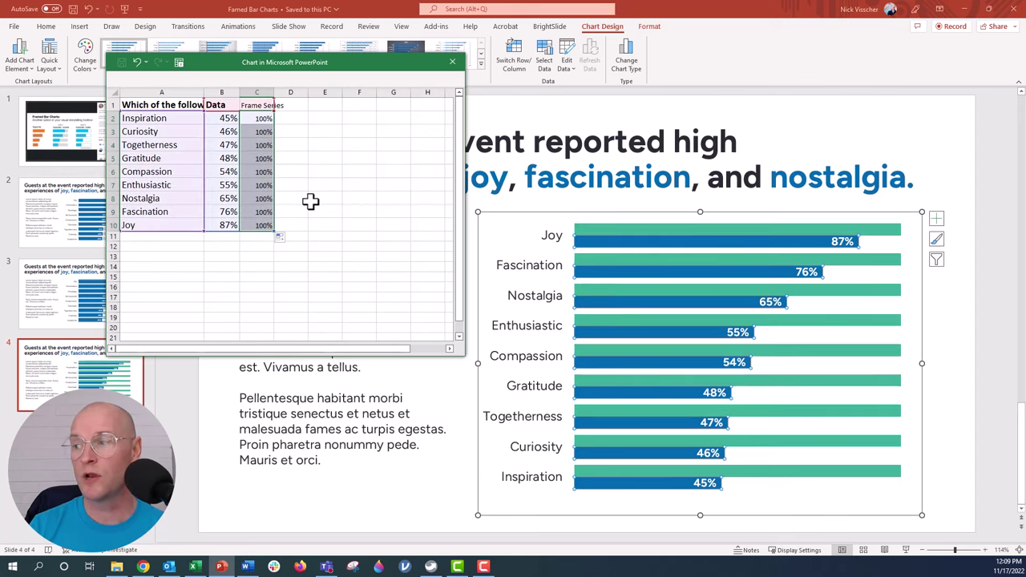
left_click(452, 62)
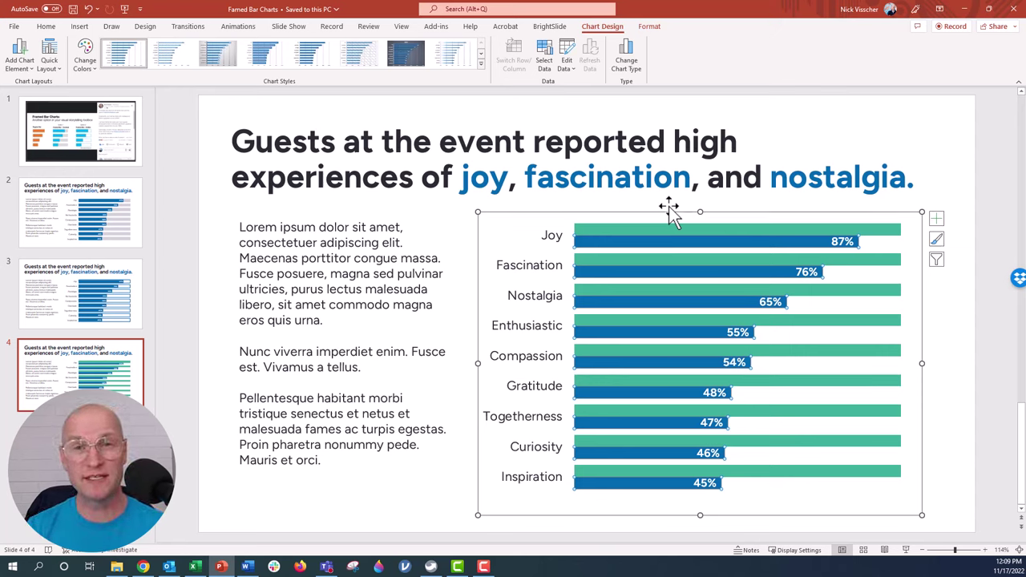
Give the green Frame Series bars a solid light grey fill
left_click(880, 233)
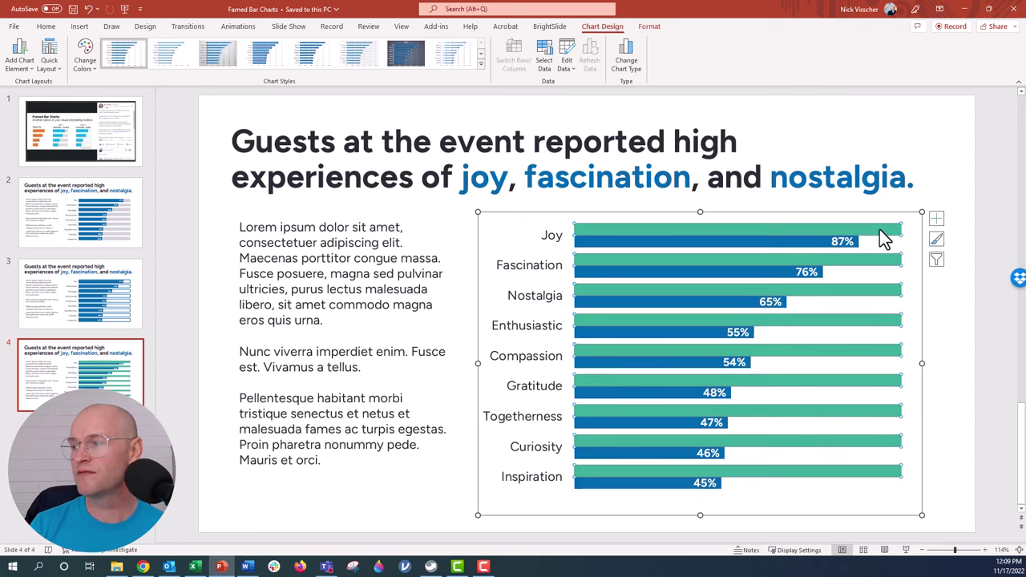
right_click(880, 231)
left_click(899, 362)
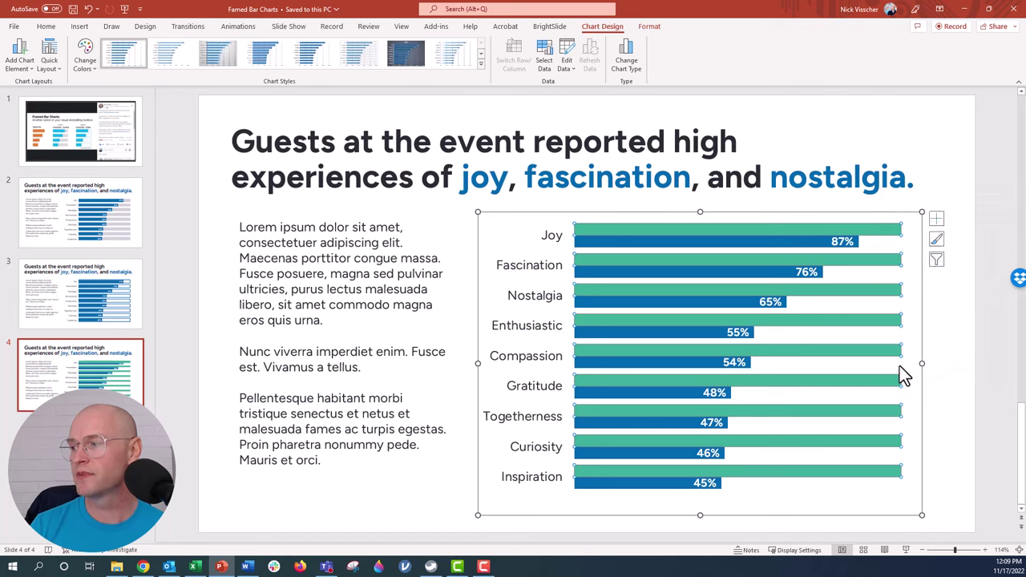
left_click(894, 141)
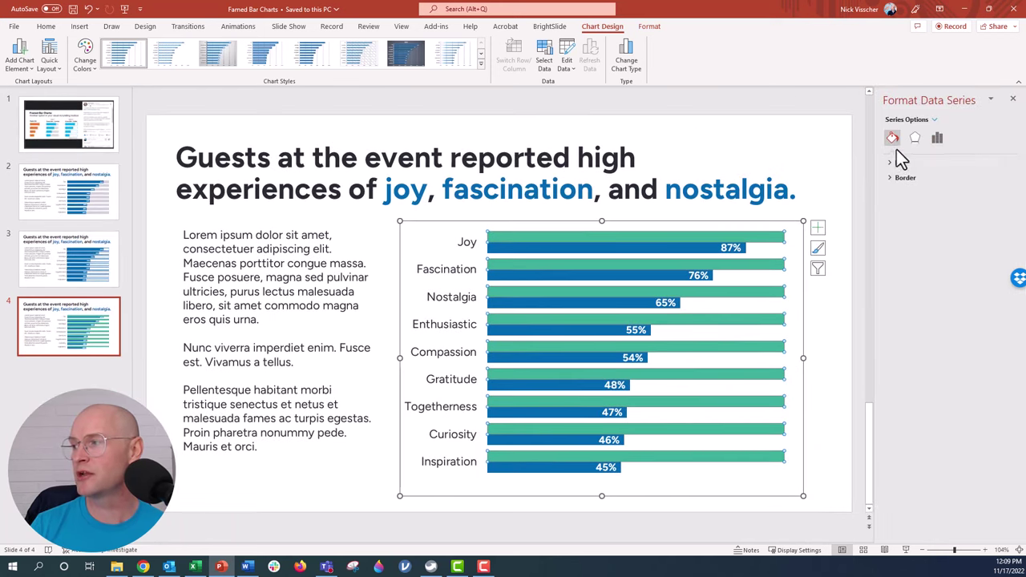
left_click(898, 162)
left_click(907, 191)
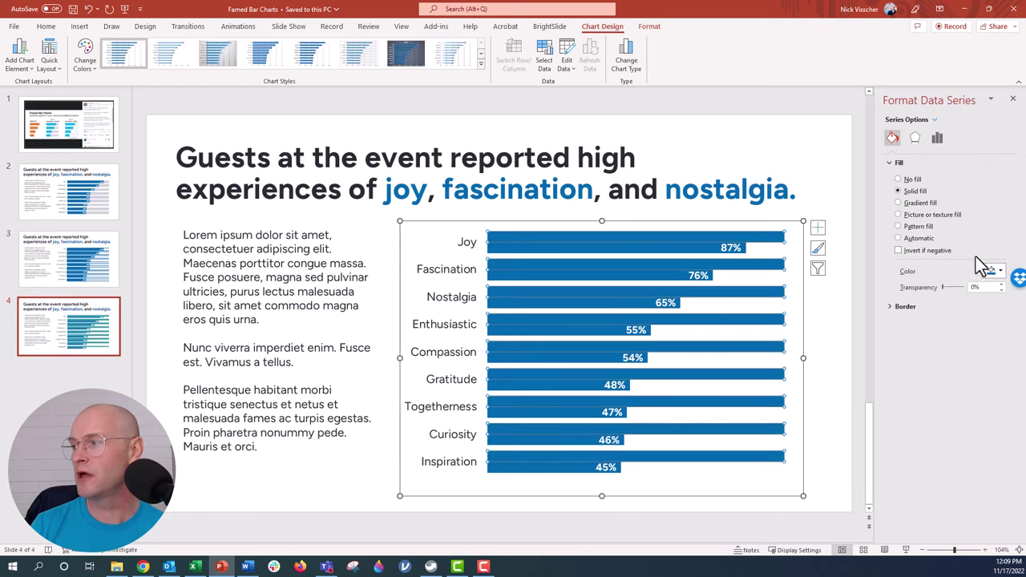
left_click(994, 272)
left_click(956, 299)
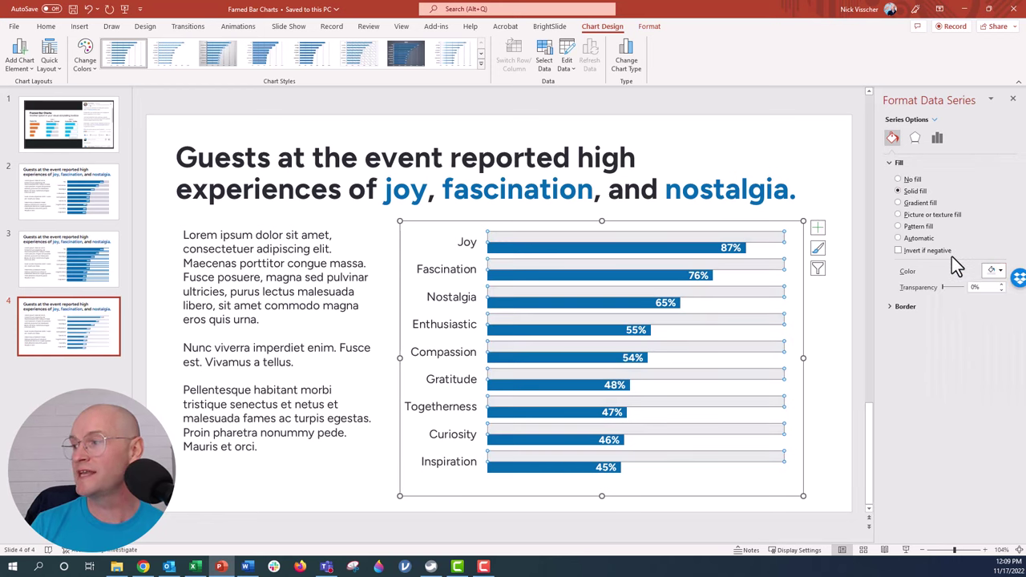
left_click(938, 141)
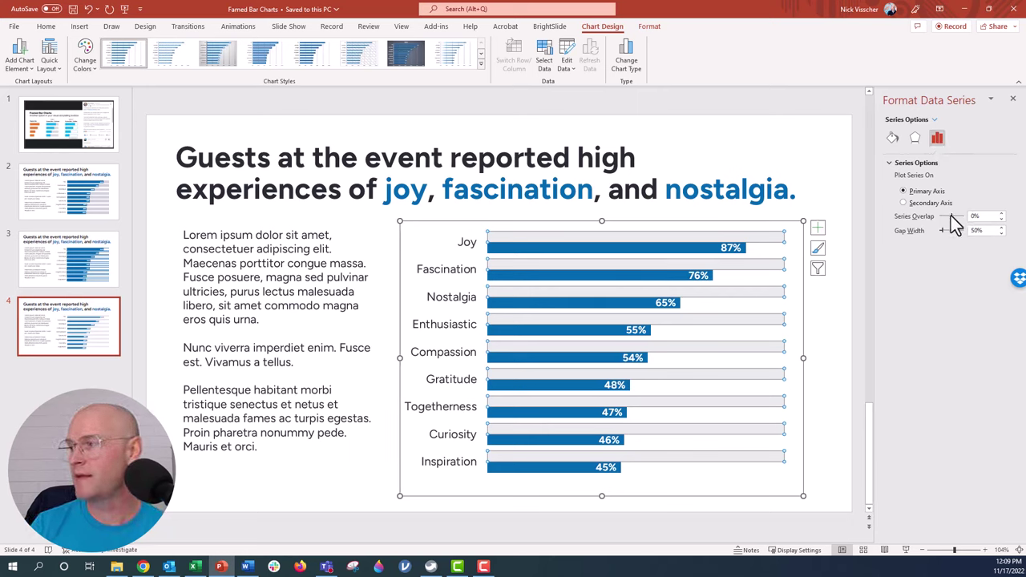
Set Series Overlap to 100% and bring up the Select Data Source list
left_click_drag(966, 214, 964, 216)
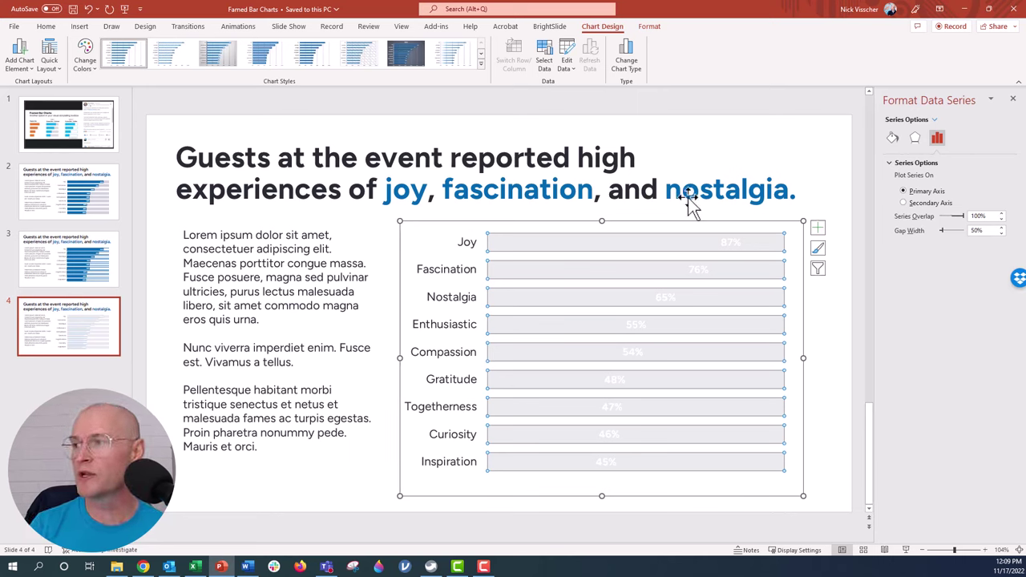
left_click(549, 87)
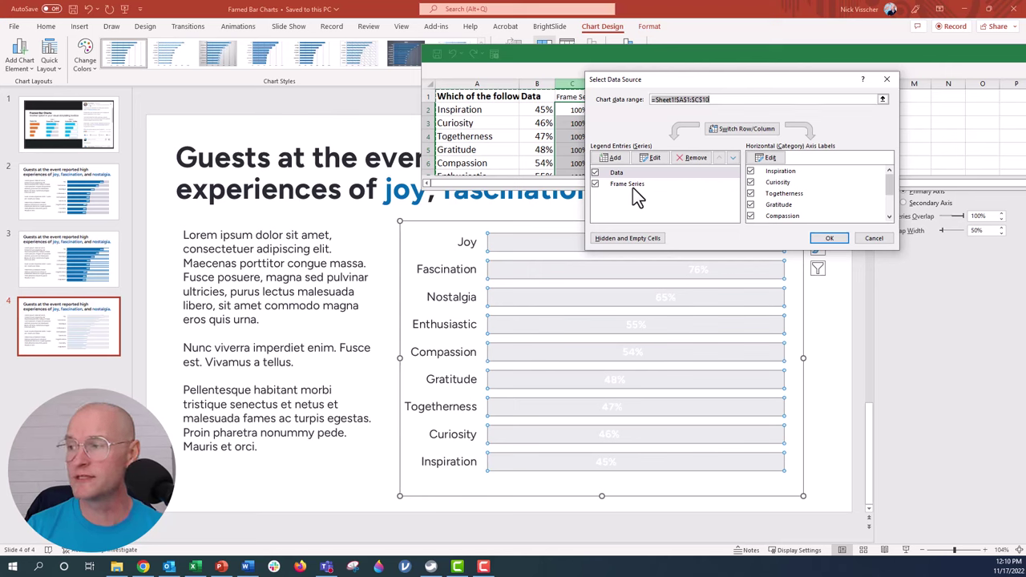
Move the Data series below Frame Series so blue bars draw in front
left_click(733, 158)
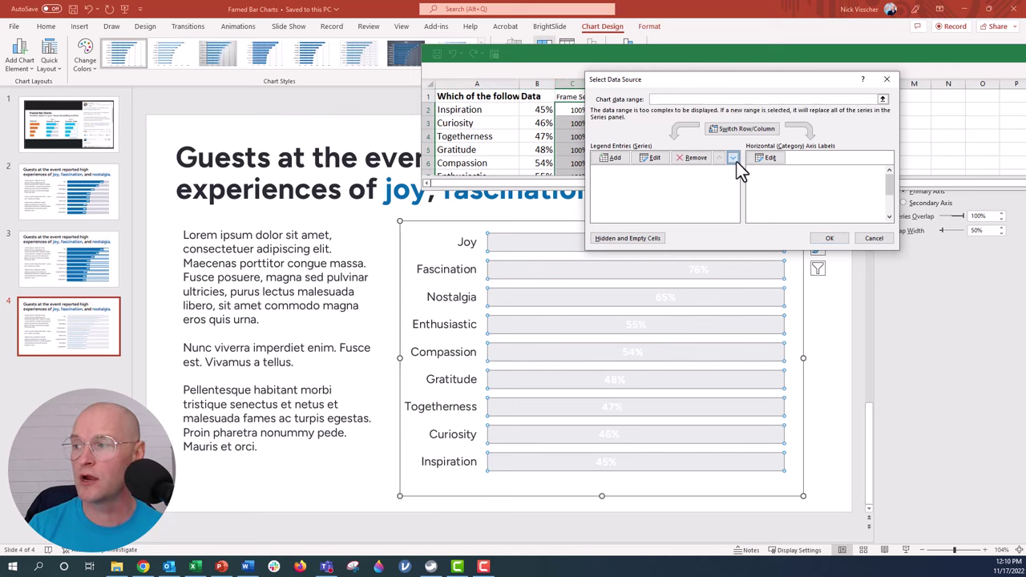
left_click(831, 238)
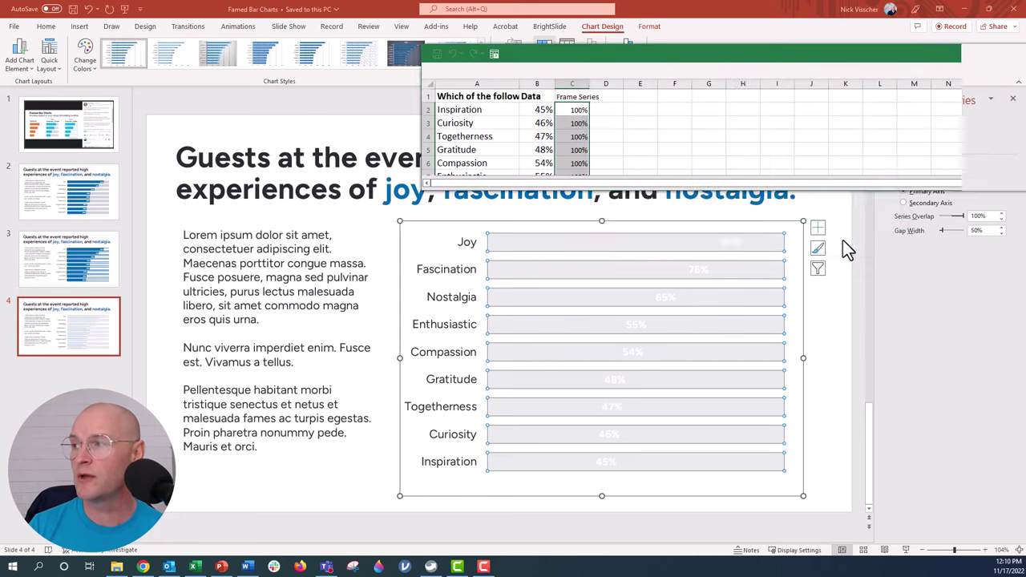
left_click(950, 54)
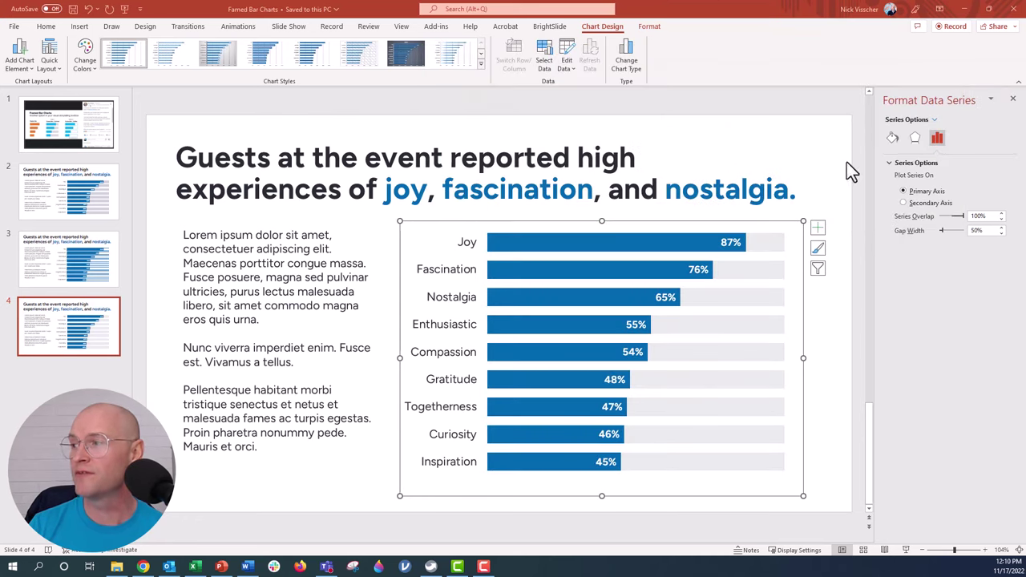
Select the grey 100% frame bar series in the chart
left_click(831, 177)
left_click(771, 385)
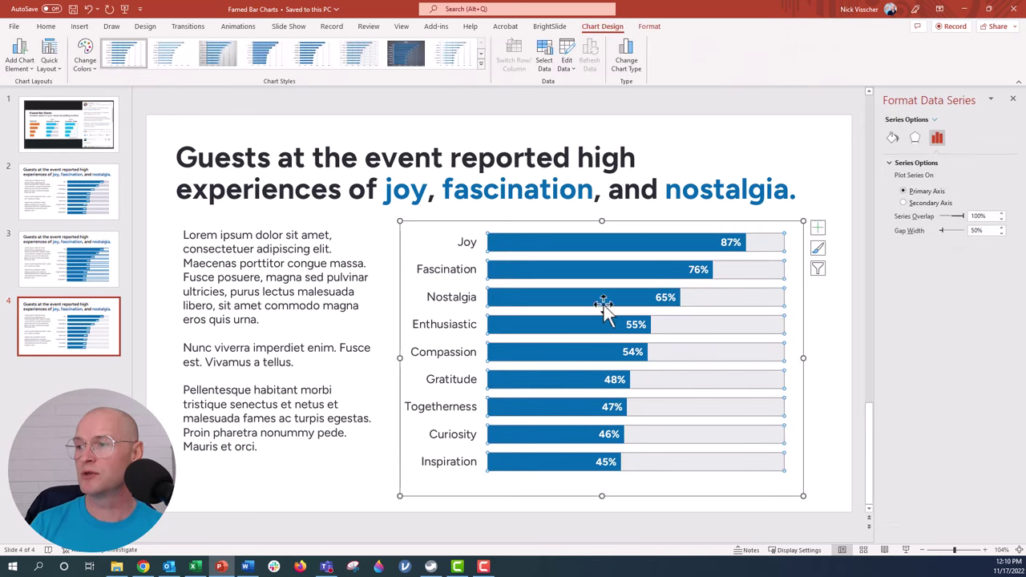
left_click(415, 230)
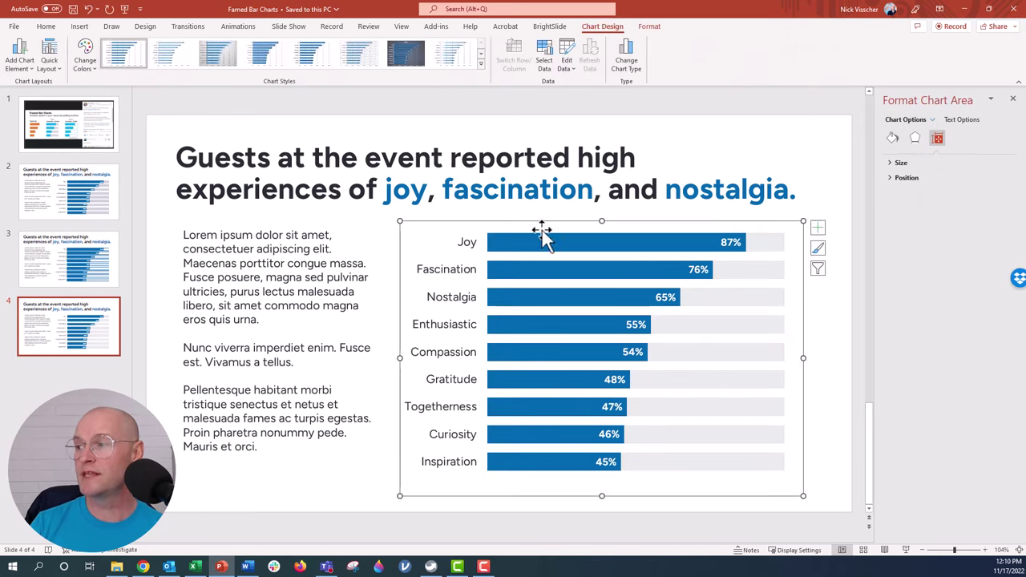
left_click(775, 246)
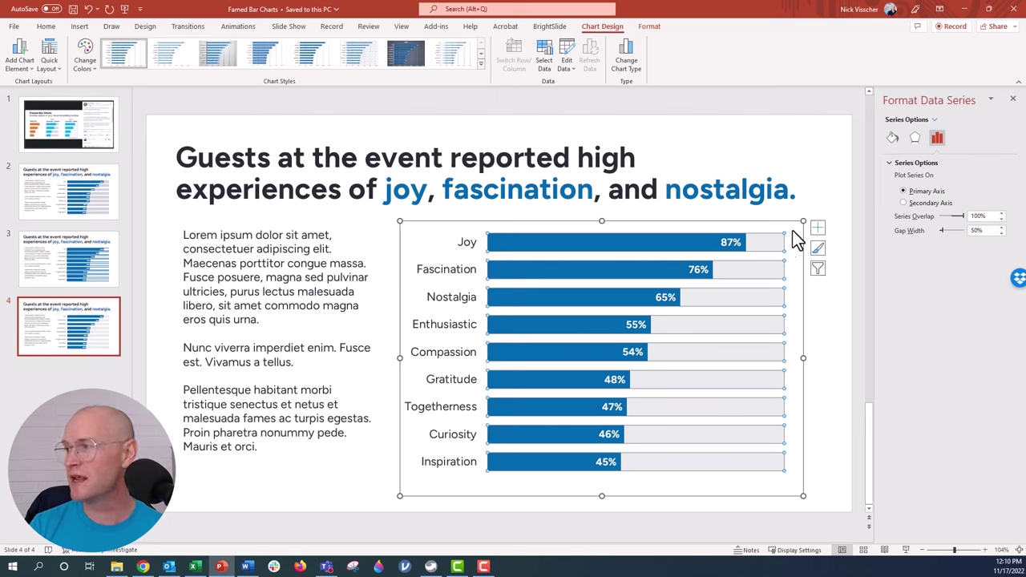
Set the frame bars to No fill with a solid blue outline
left_click(891, 137)
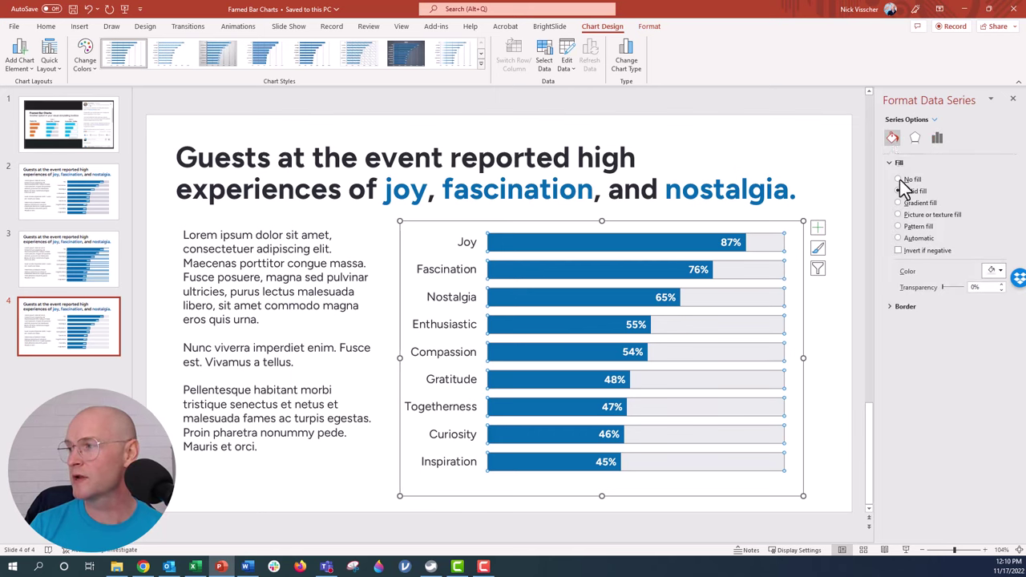
left_click(899, 179)
left_click(896, 271)
left_click(898, 297)
left_click(994, 340)
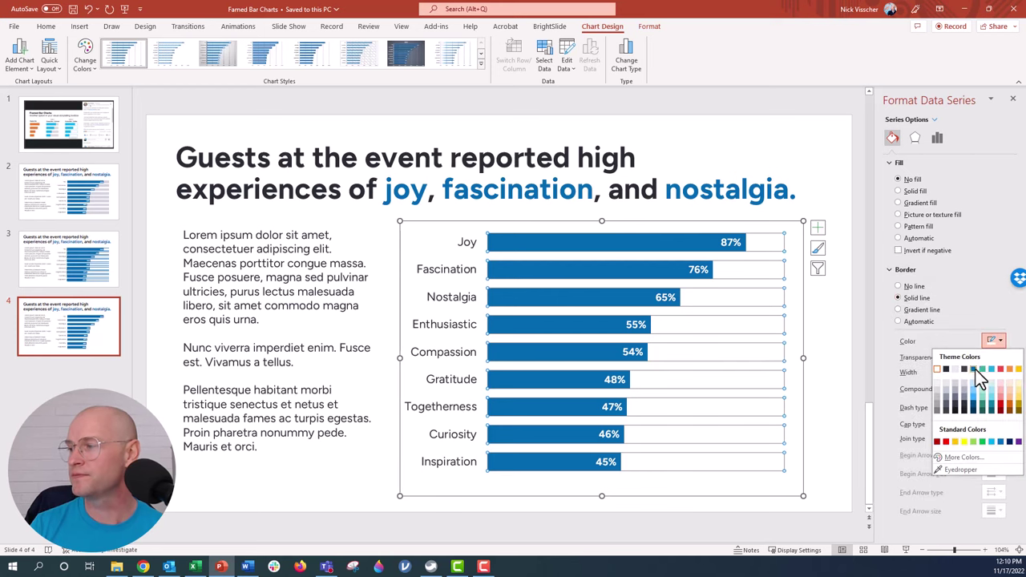
left_click(978, 380)
left_click(838, 157)
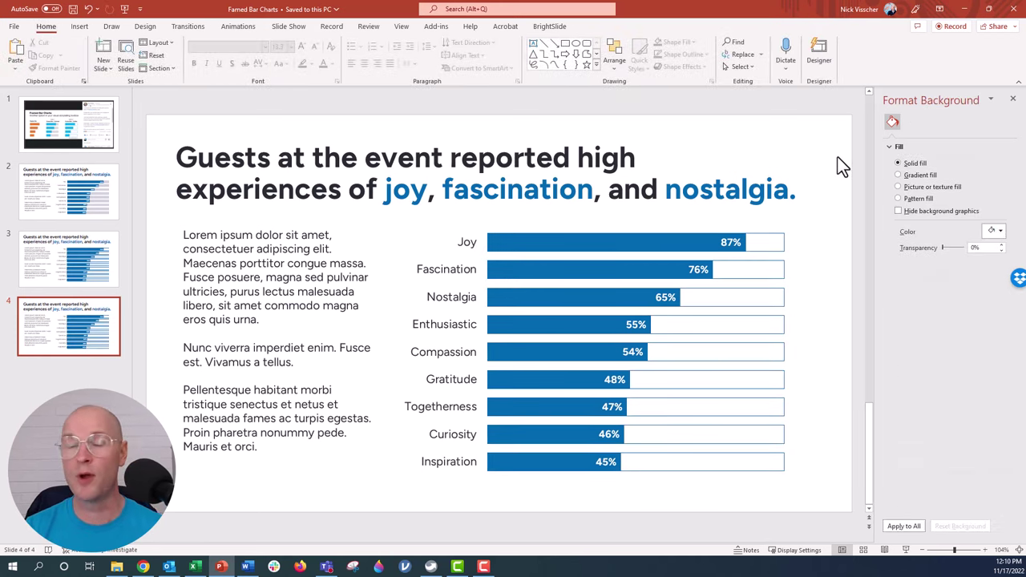